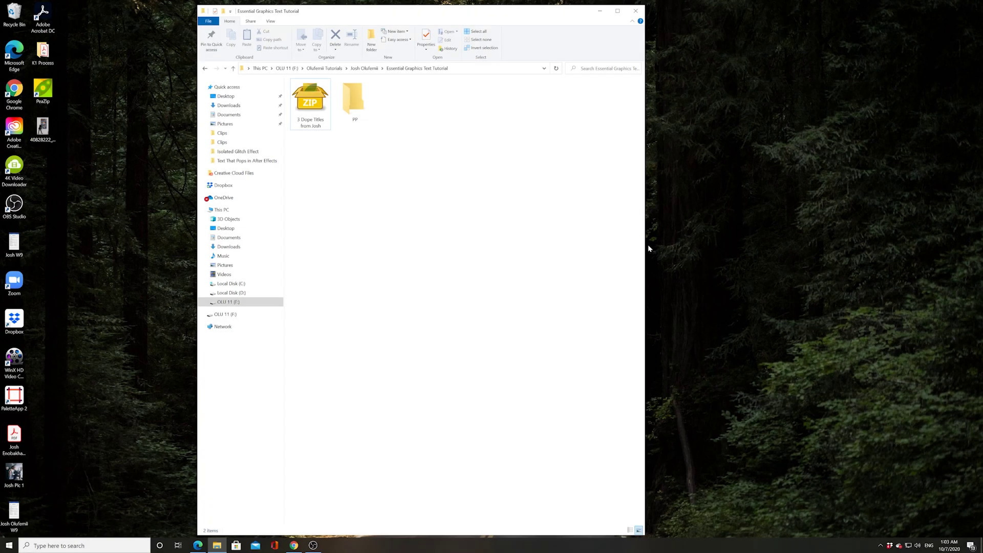
Extract the title-templates ZIP with PeaZip into a new folder named after the archive
{"action": "left_click", "coordinate": [648, 248]}
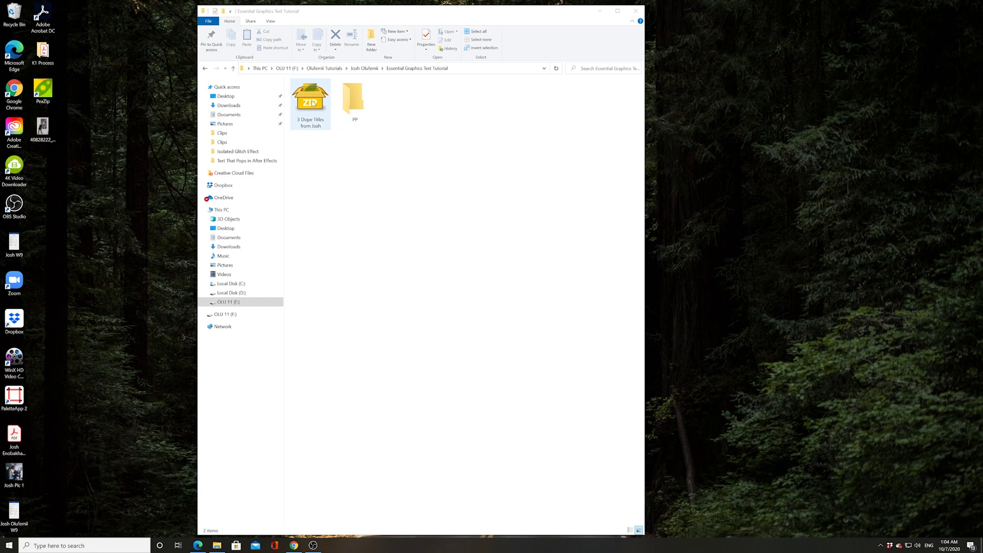
{"action": "right_click", "coordinate": [313, 103]}
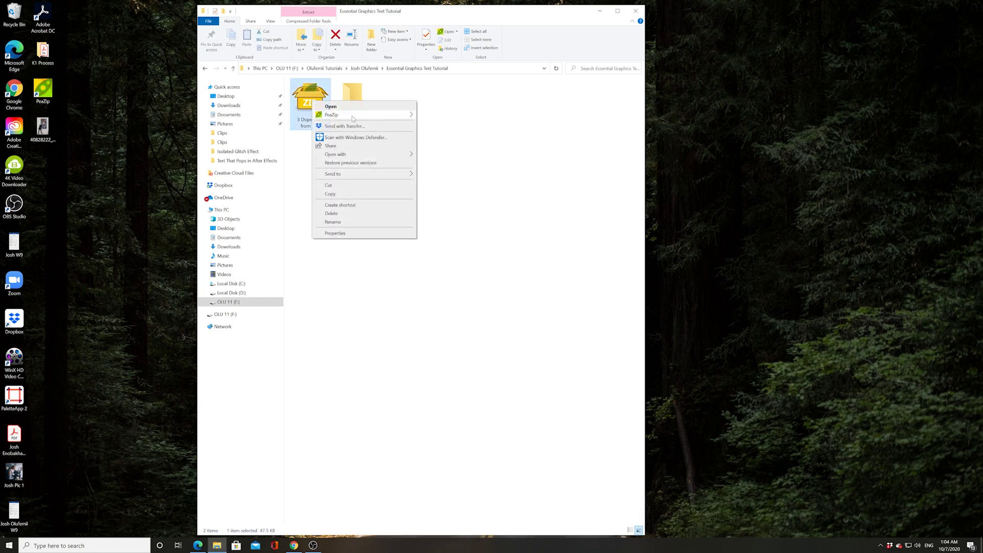
{"action": "mouse_move", "coordinate": [358, 115]}
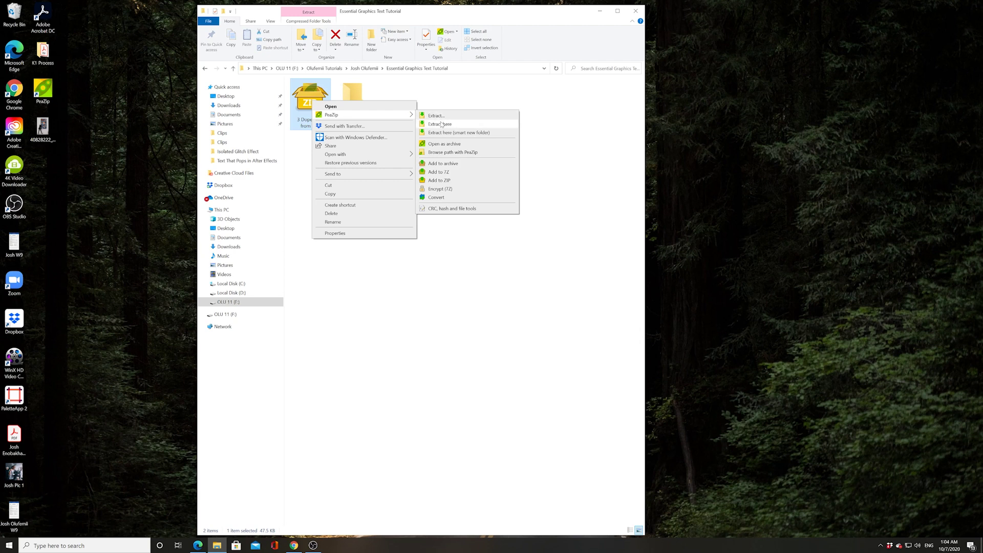
{"action": "left_click", "coordinate": [435, 124]}
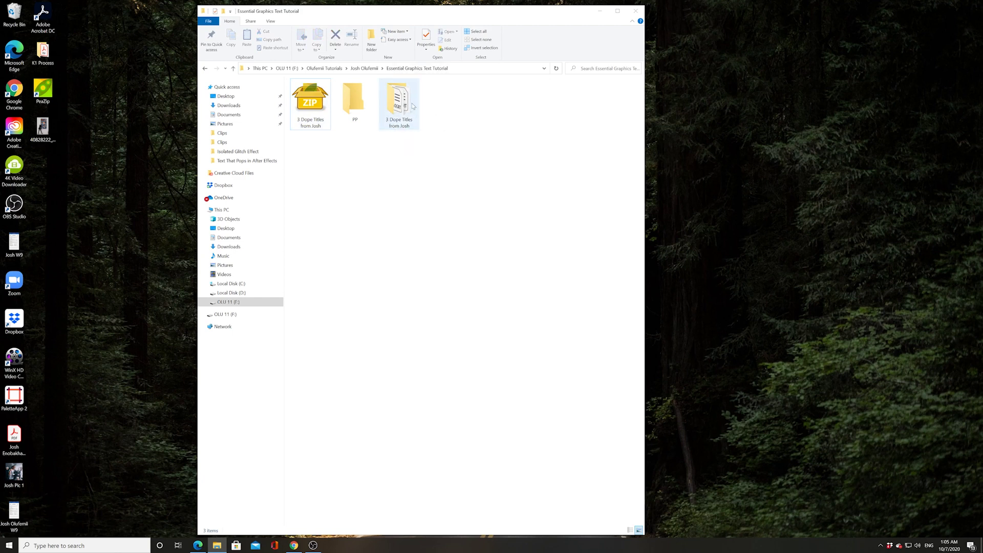
Launch Premiere Pro 2020 from the Start menu and show the Essential Graphics panel
{"action": "left_click", "coordinate": [11, 546]}
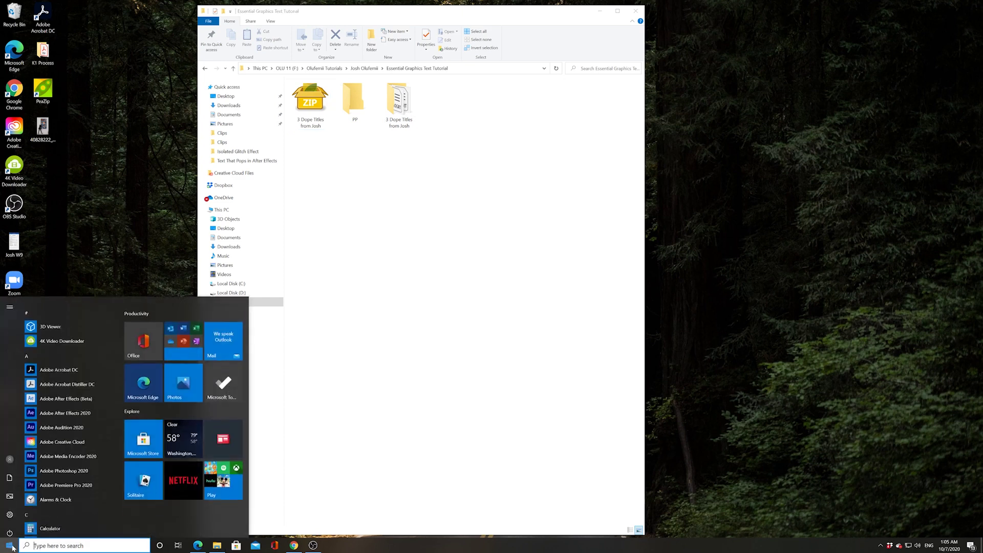
{"action": "scroll", "coordinate": [54, 468], "scroll_direction": "down", "scroll_amount": 1}
{"action": "left_click", "coordinate": [54, 470]}
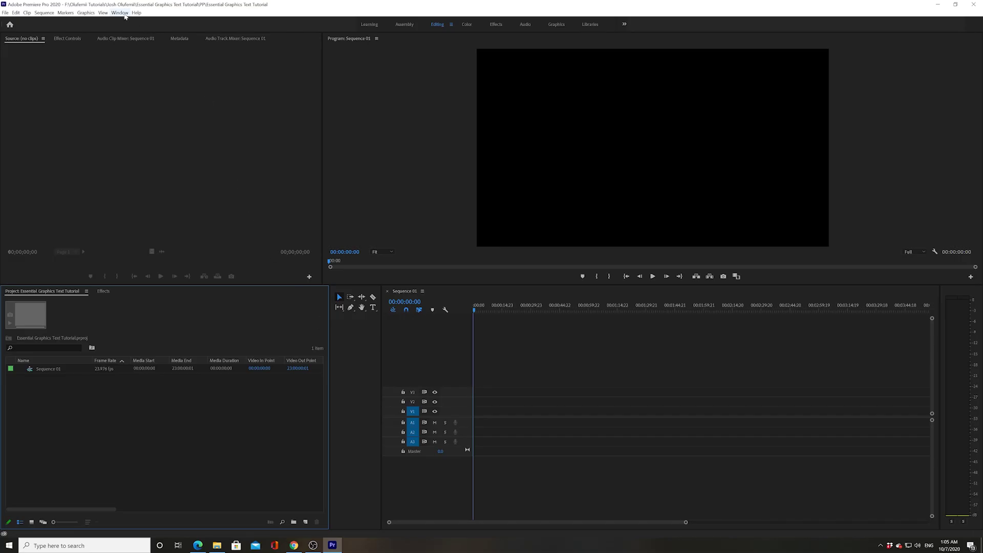
{"action": "left_click", "coordinate": [123, 14]}
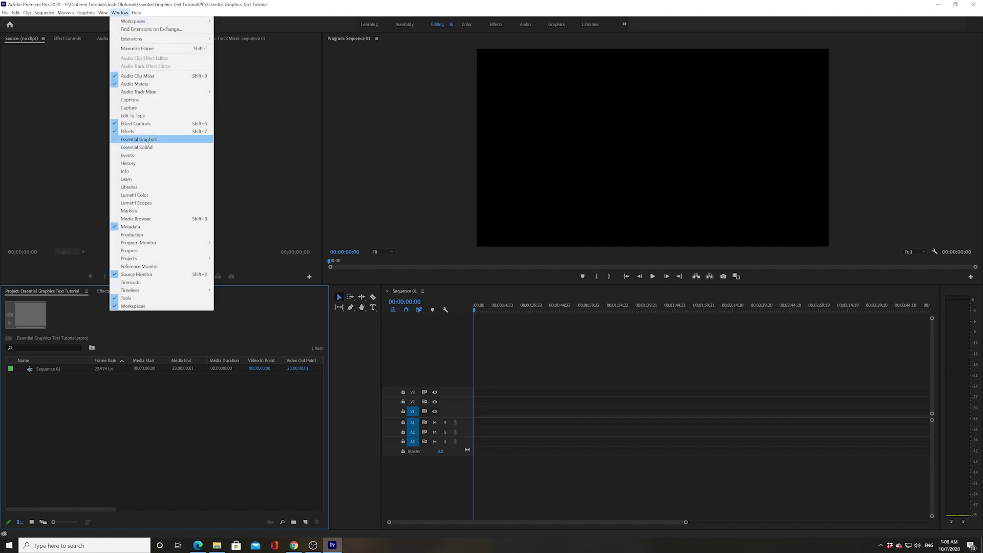
{"action": "left_click", "coordinate": [146, 141]}
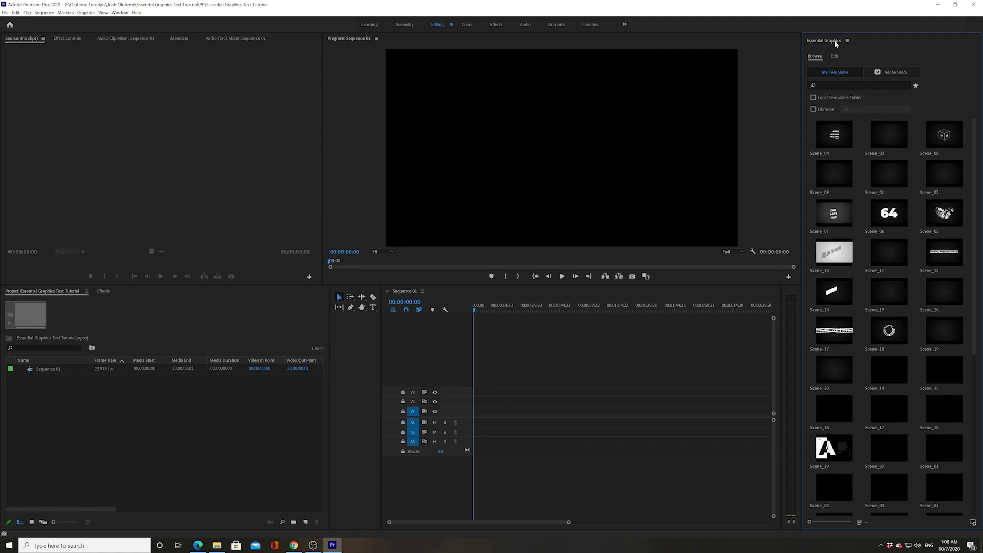
Add the extracted folder on drive F: under Essential Graphics Text Tutorial as an additional template folder
{"action": "right_click", "coordinate": [836, 42]}
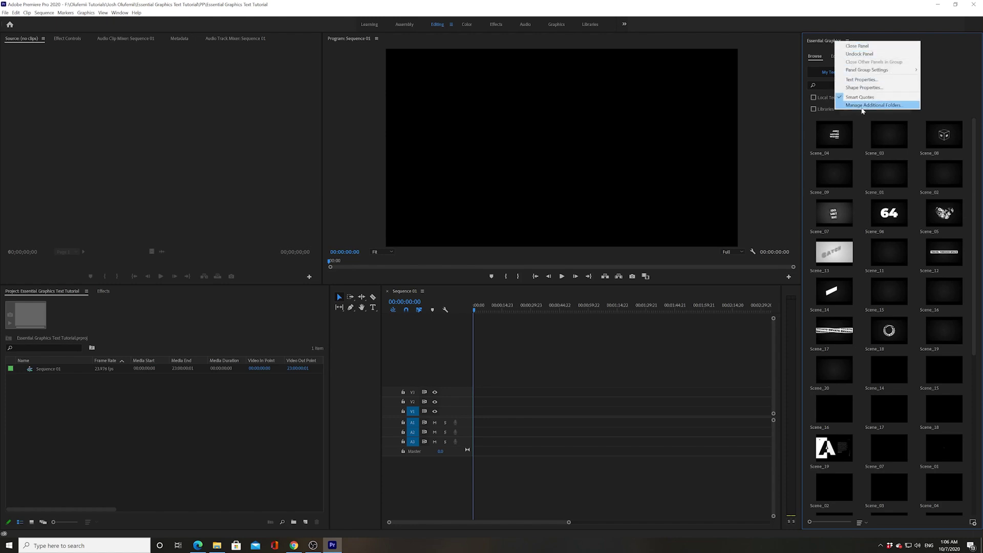
{"action": "left_click", "coordinate": [864, 105]}
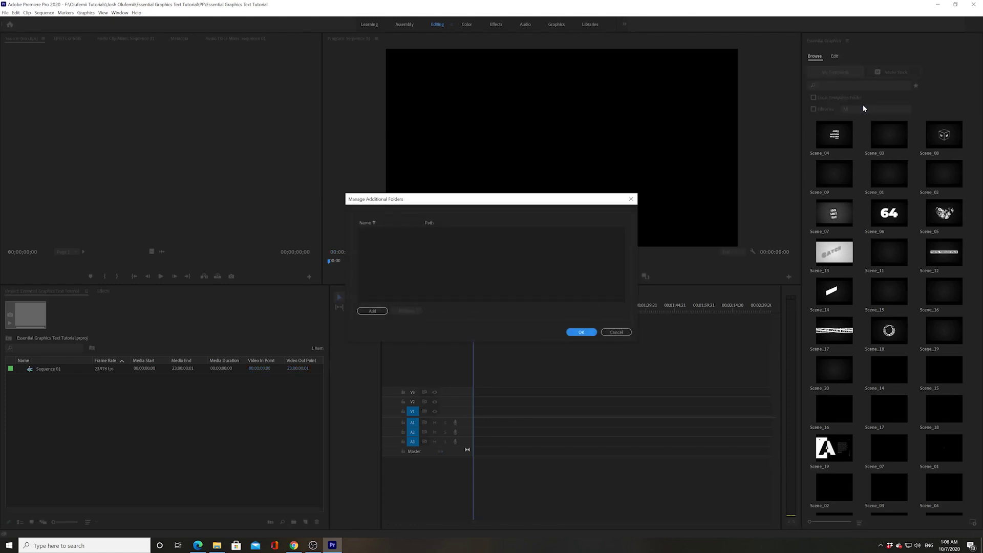
{"action": "left_click", "coordinate": [372, 311]}
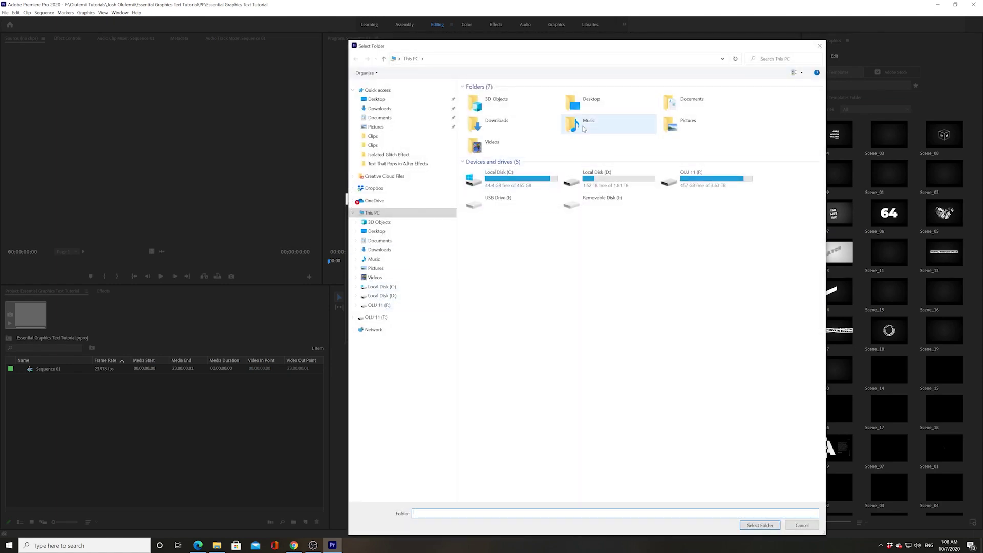
{"action": "double_click", "coordinate": [670, 178]}
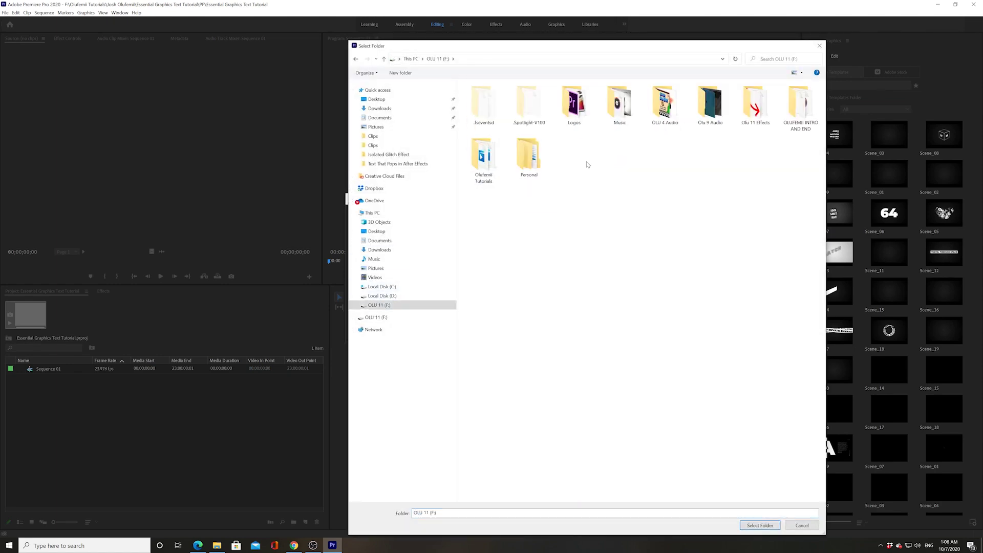
{"action": "double_click", "coordinate": [533, 149]}
{"action": "left_click", "coordinate": [500, 97]}
{"action": "double_click", "coordinate": [500, 97]}
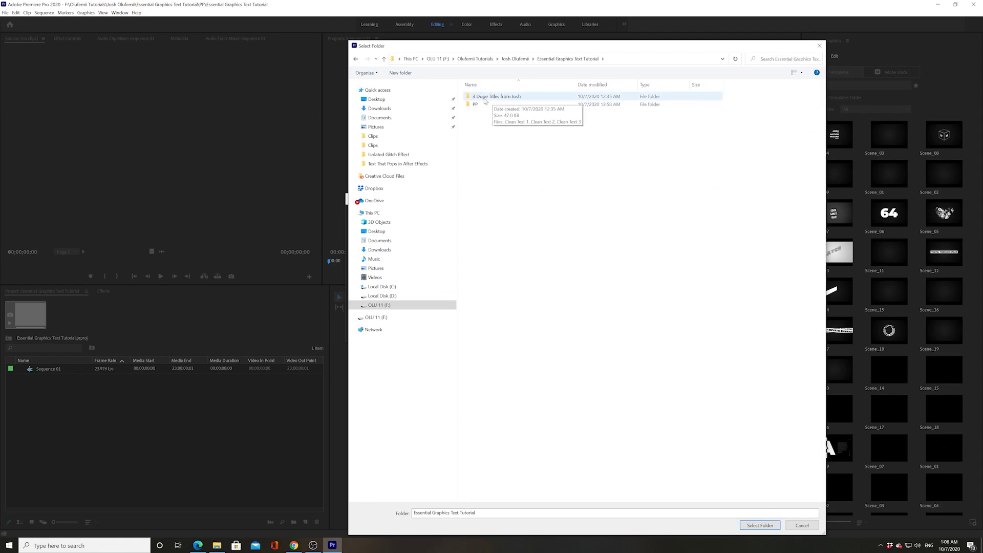
{"action": "left_click", "coordinate": [500, 98]}
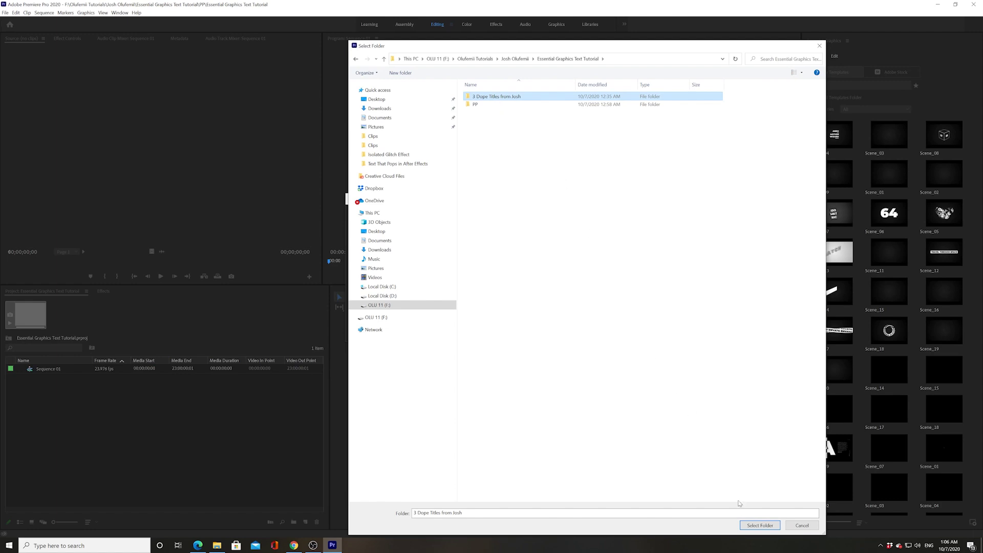
{"action": "left_click", "coordinate": [748, 525]}
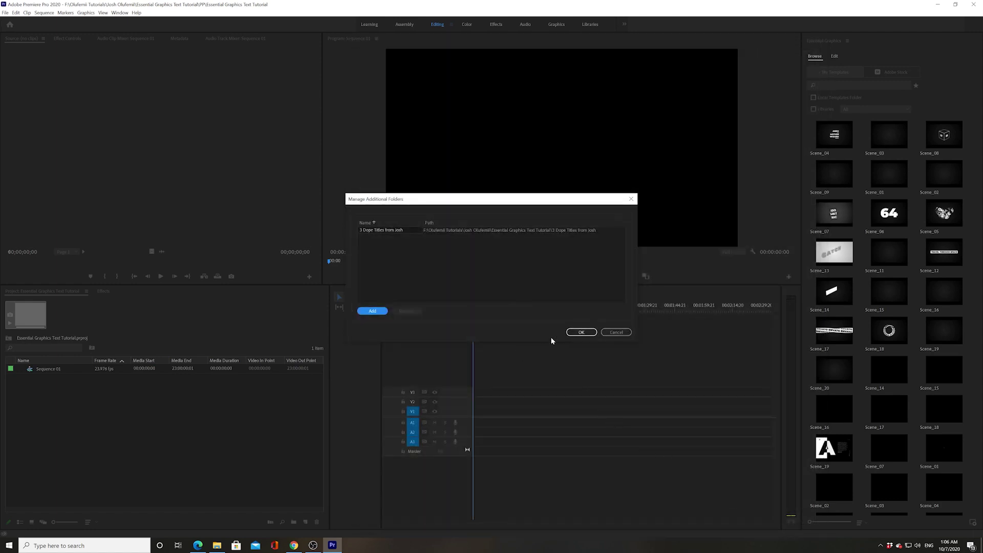
{"action": "left_click", "coordinate": [580, 332]}
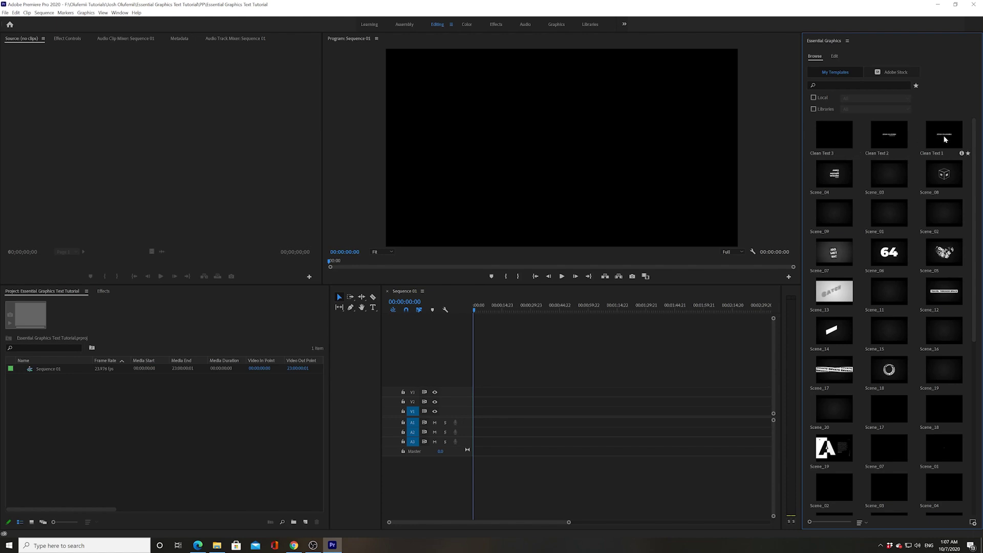
Drag the Clean Text 1 template onto track V1 of Sequence 01
{"action": "left_click_drag", "start_coordinate": [945, 139], "coordinate": [504, 414]}
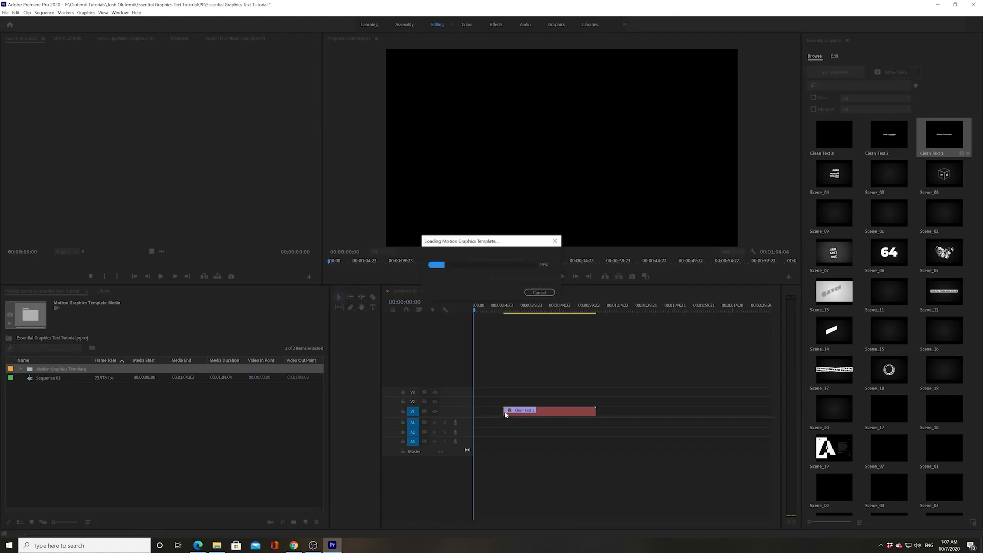
Preview the Clean Text 1 animation twice, then start editing its text in the Program monitor
{"action": "left_click", "coordinate": [507, 307]}
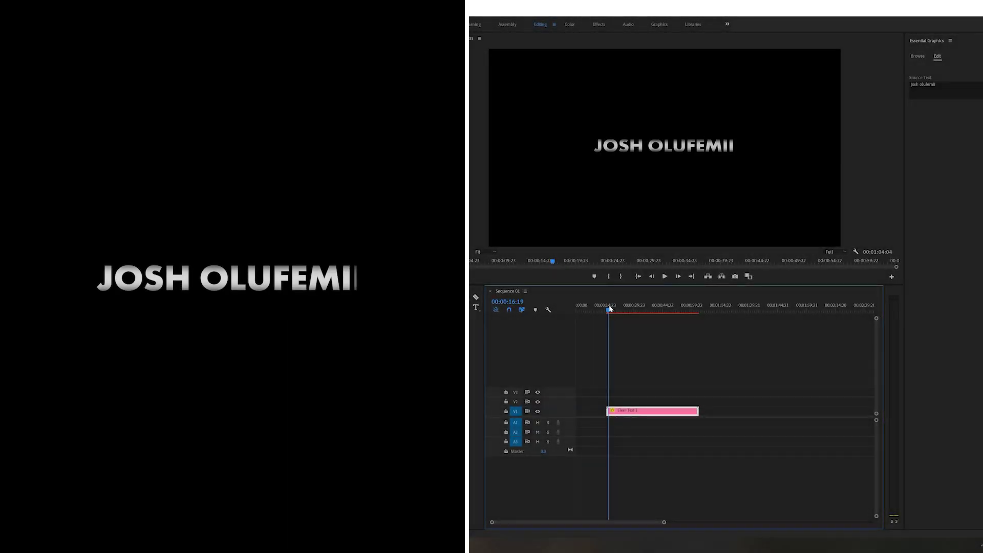
{"action": "key", "text": "space"}
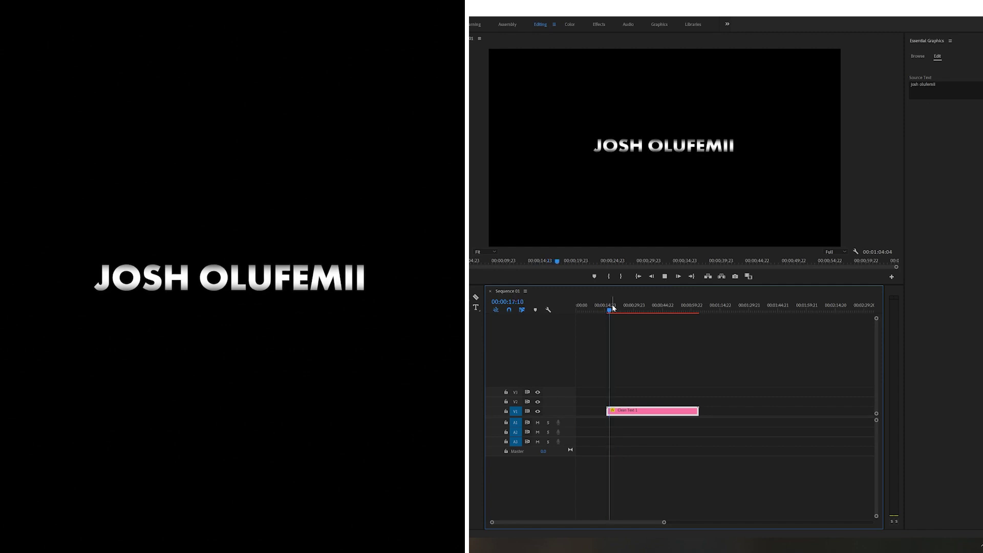
{"action": "mouse_move", "coordinate": [613, 308]}
{"action": "left_mouse_down"}
{"action": "mouse_move", "coordinate": [605, 315]}
{"action": "mouse_move", "coordinate": [643, 316]}
{"action": "mouse_move", "coordinate": [609, 314]}
{"action": "left_mouse_up"}
{"action": "key", "text": "space"}
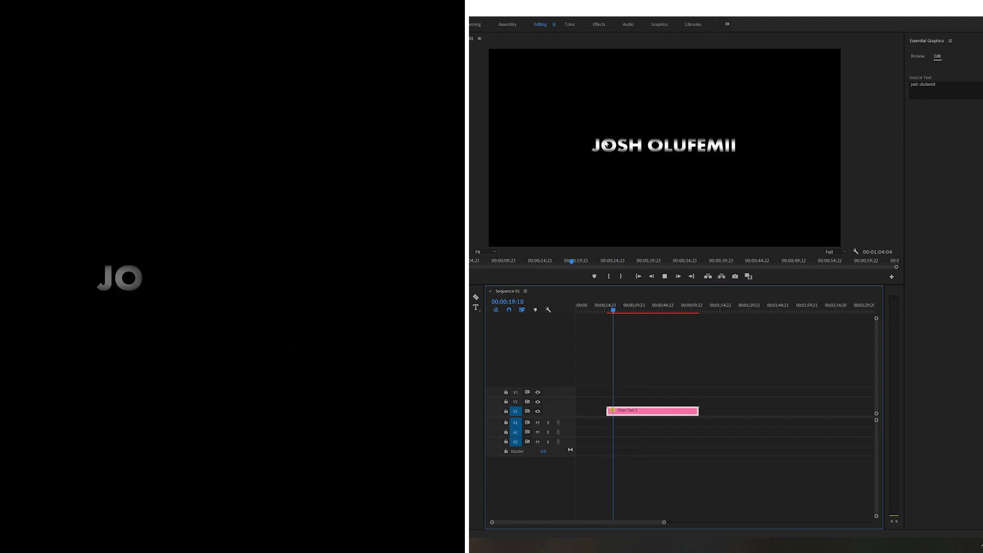
{"action": "key", "text": "space"}
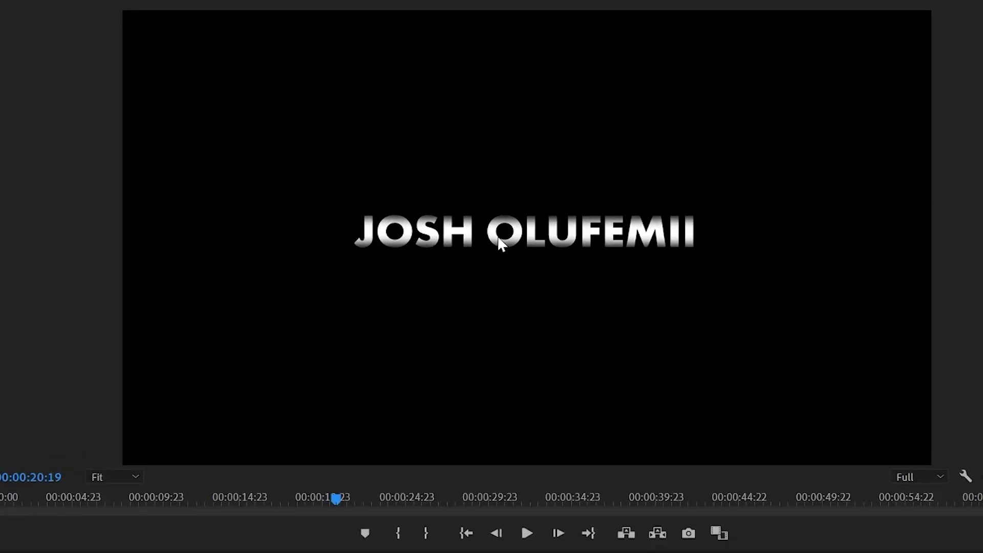
{"action": "double_click", "coordinate": [501, 248]}
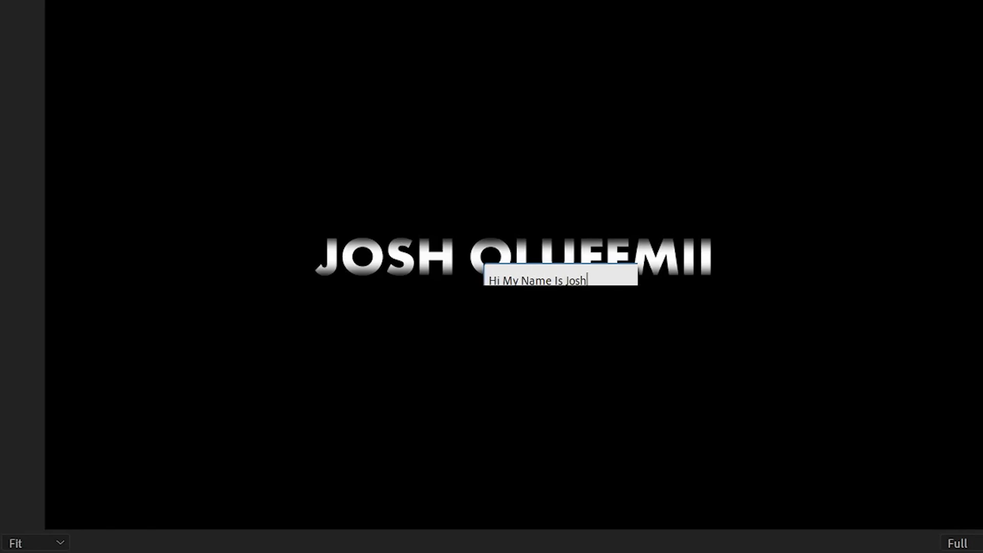
Confirm the new greeting text and replay the Clean Text 1 animation from its start
{"action": "key", "text": "Escape"}
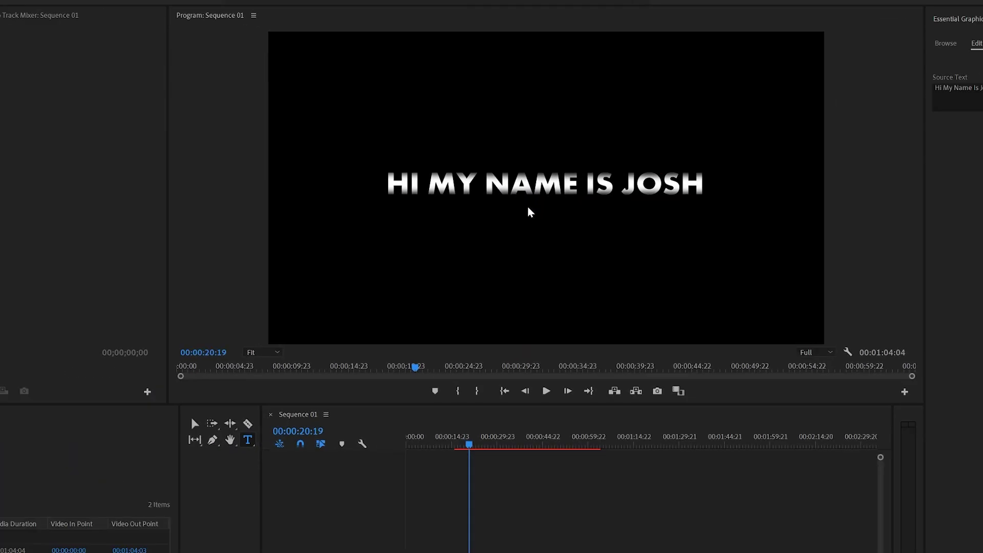
{"action": "left_click_drag", "start_coordinate": [512, 307], "coordinate": [505, 309]}
{"action": "key", "text": "space"}
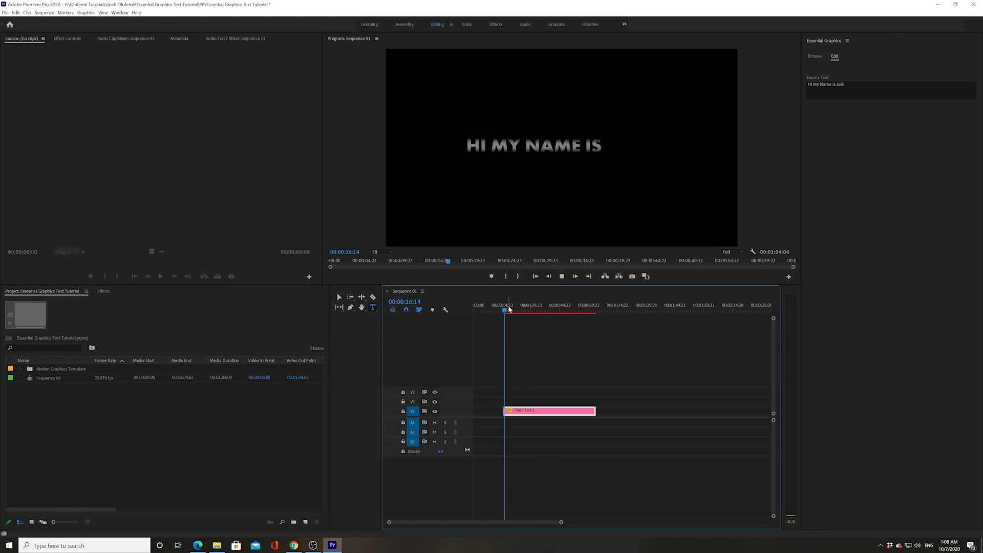
{"action": "left_click_drag", "start_coordinate": [509, 310], "coordinate": [507, 310]}
{"action": "key", "text": "space"}
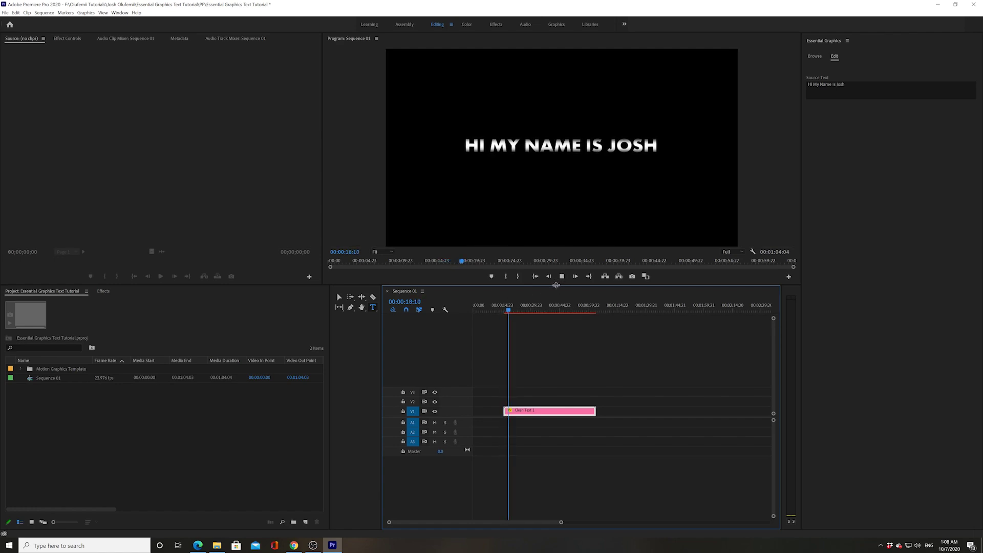
{"action": "left_click", "coordinate": [505, 311]}
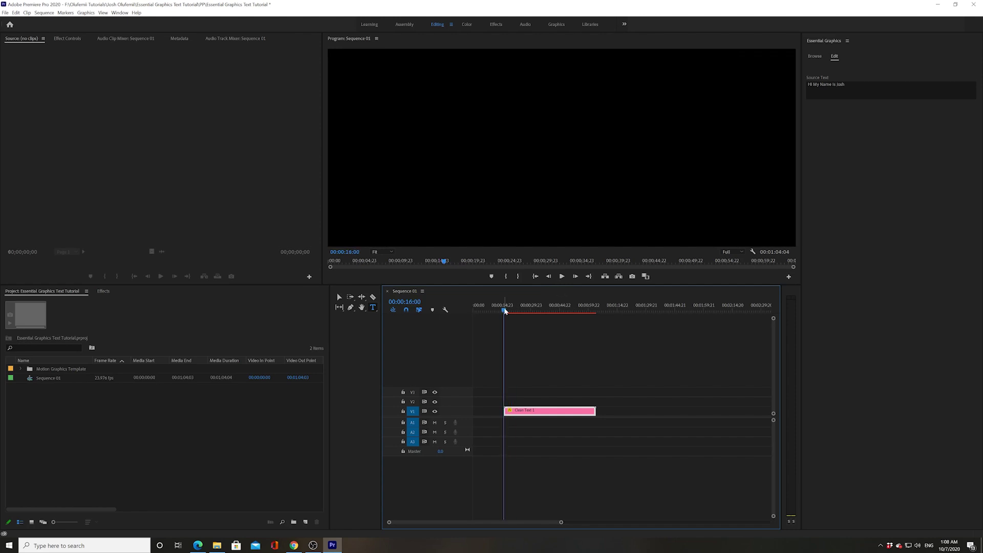
{"action": "key", "text": "space"}
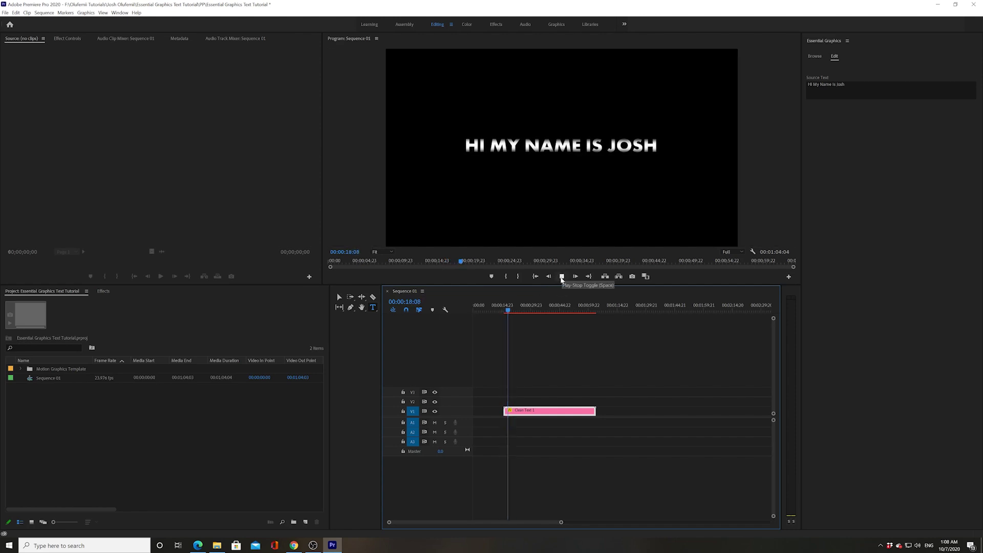
{"action": "left_click", "coordinate": [562, 277]}
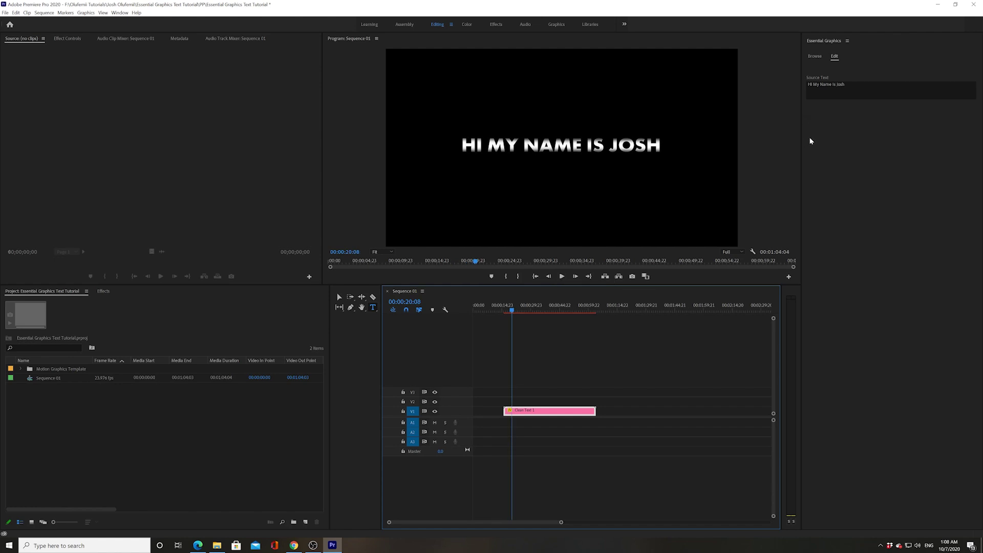
{"action": "left_click", "coordinate": [817, 57]}
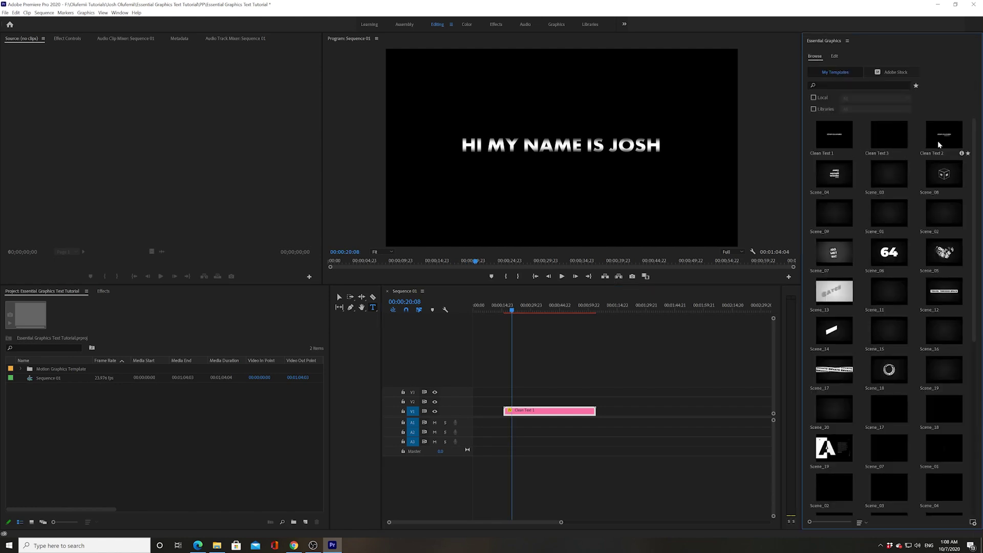
Place Clean Text 2 on V1 right after Clean Text 1 and play the lower third
{"action": "left_click_drag", "start_coordinate": [939, 146], "coordinate": [613, 411]}
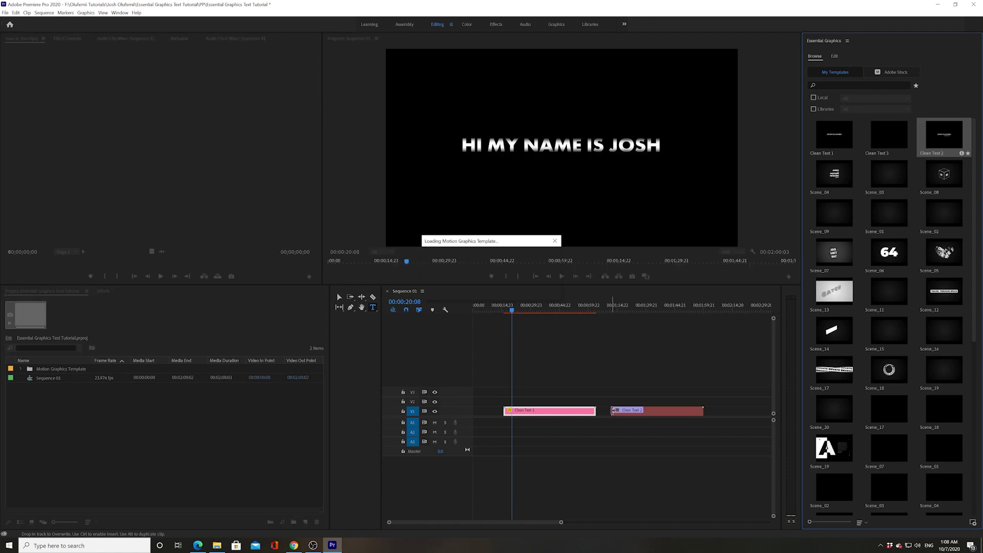
{"action": "left_click", "coordinate": [614, 311]}
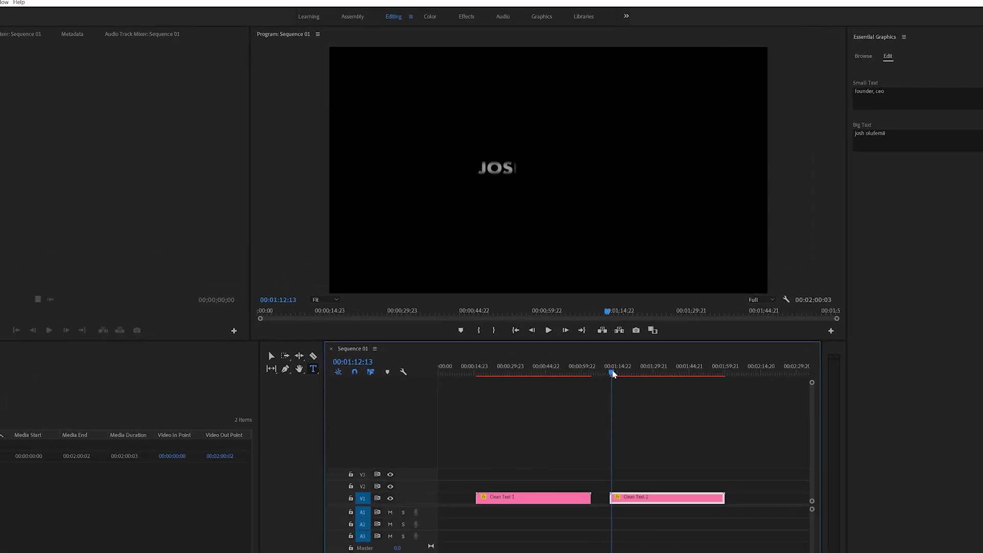
{"action": "key", "text": "space"}
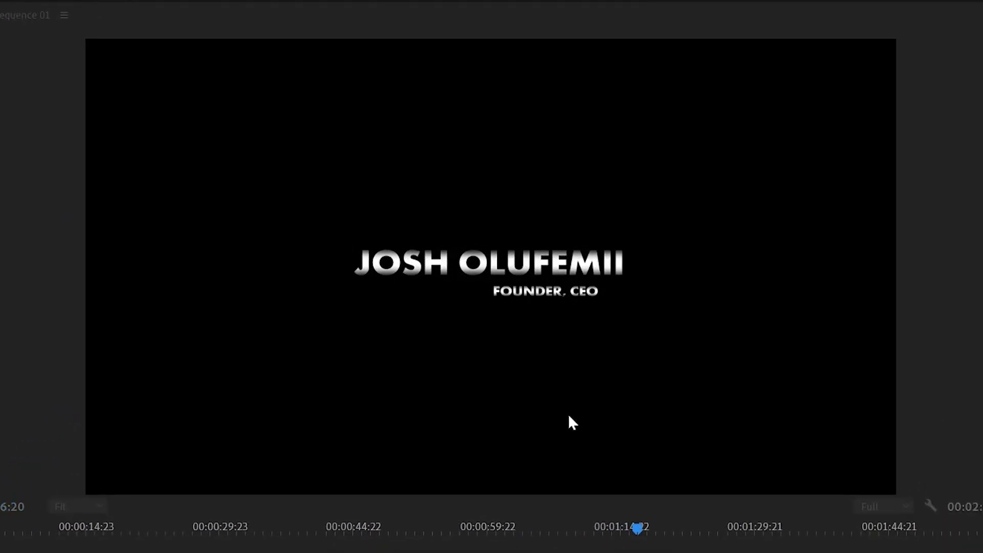
{"action": "double_click", "coordinate": [521, 263]}
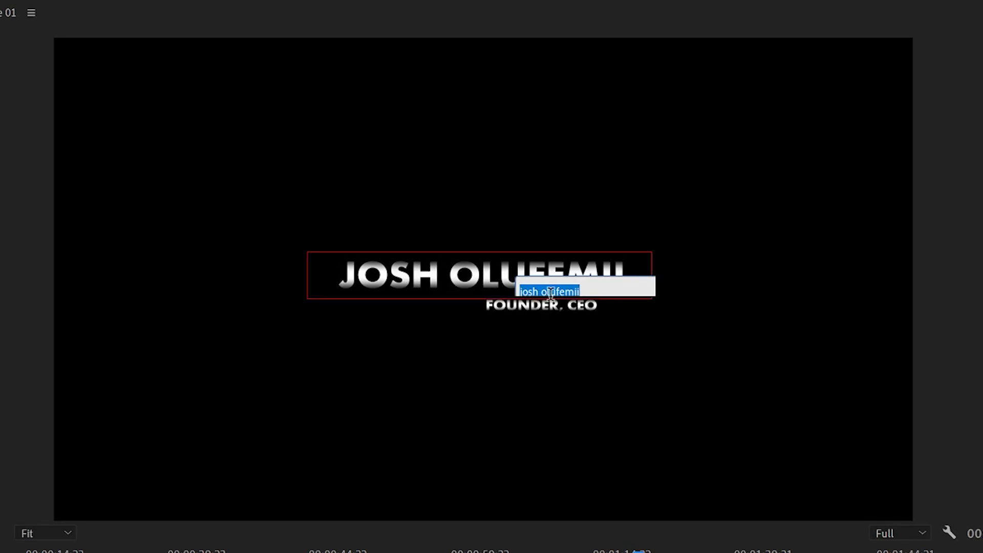
Replace the lower third's big name with the new person's name, fixing a typo
{"action": "left_click", "coordinate": [569, 290]}
{"action": "key", "text": "BackSpace"}
{"action": "key", "text": "Return"}
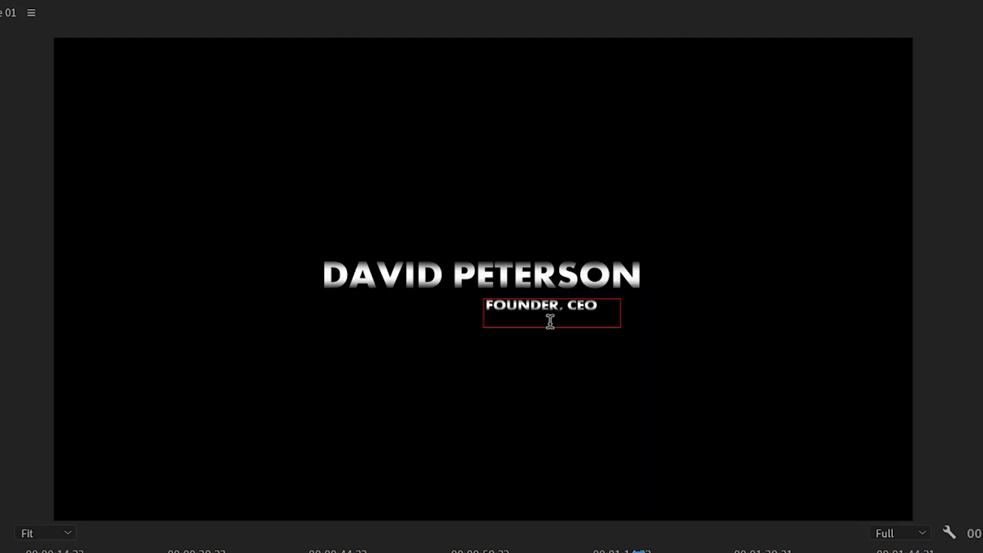
Change the subtitle from FOUNDER, CEO to 'director'
{"action": "double_click", "coordinate": [550, 312]}
{"action": "left_click", "coordinate": [577, 321]}
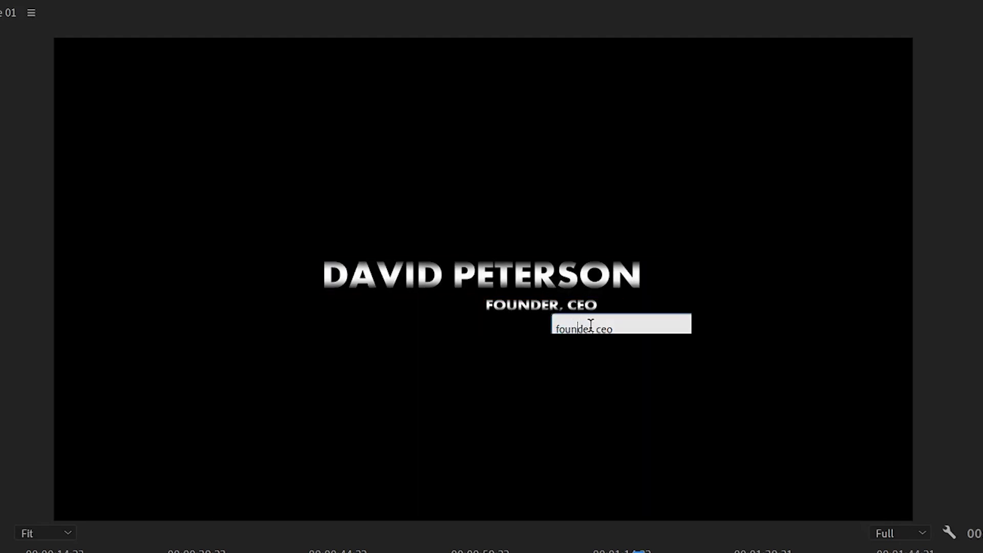
{"action": "left_click_drag", "start_coordinate": [601, 327], "coordinate": [553, 325]}
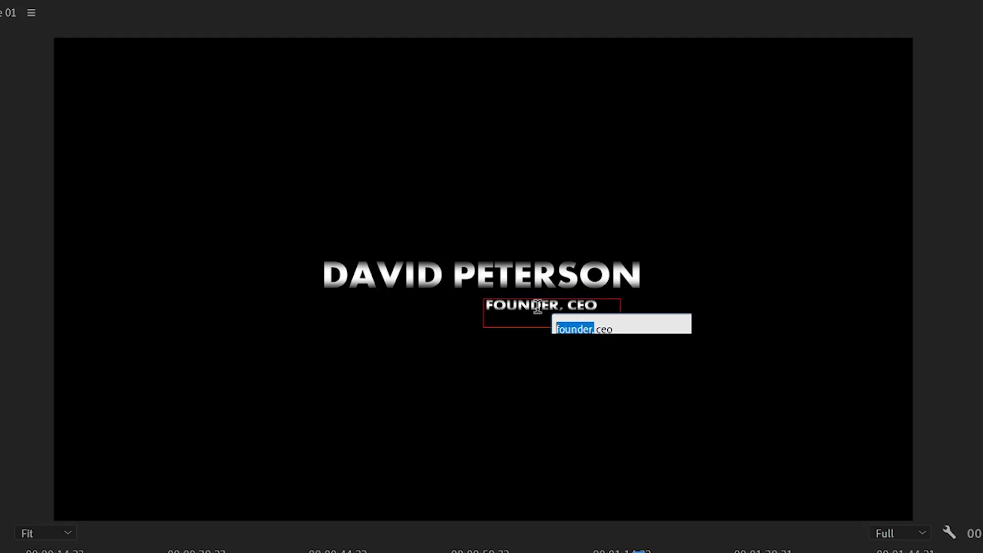
{"action": "type", "text": "director"}
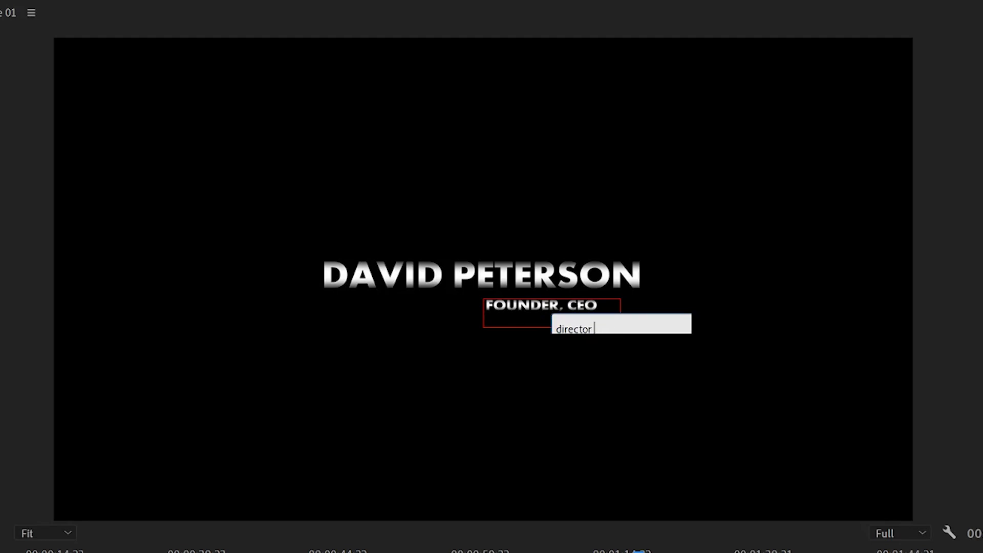
{"action": "key", "text": "Escape"}
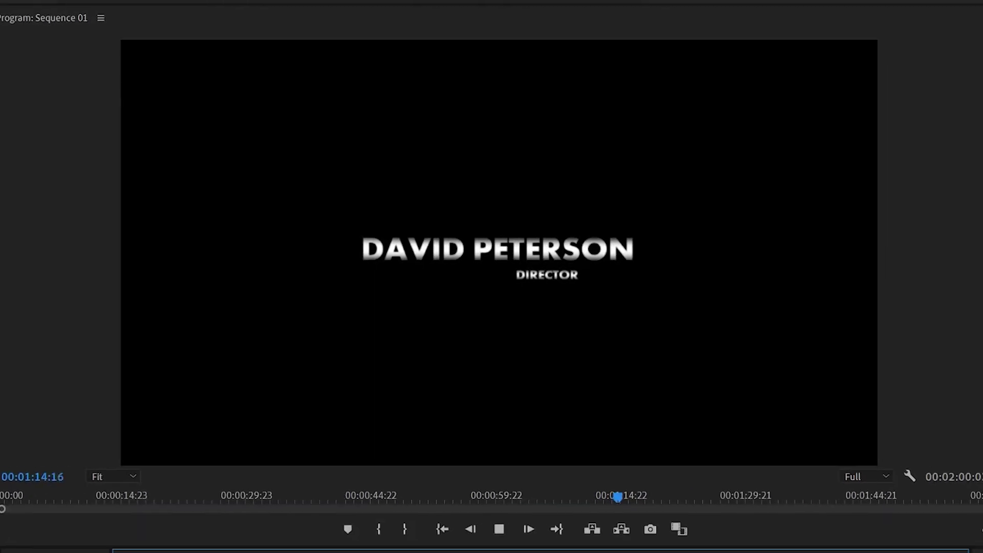
Place Clean Text 3 on V1 after Clean Text 2 and play it
{"action": "key", "text": "space"}
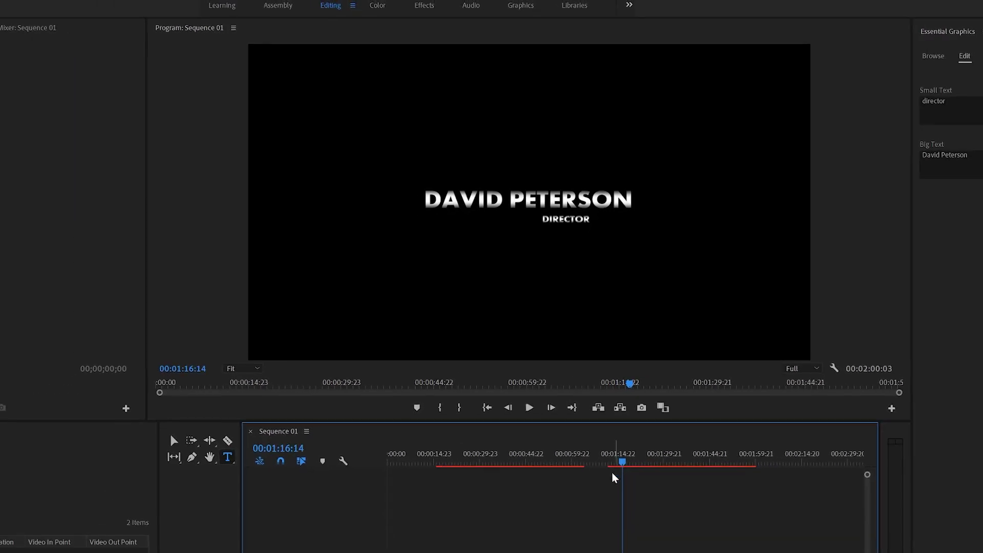
{"action": "left_click", "coordinate": [853, 56]}
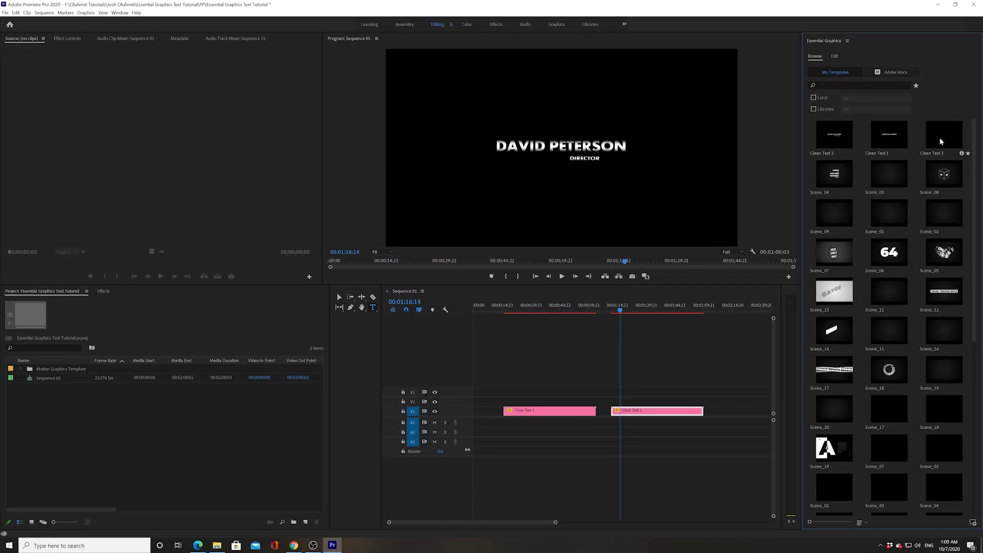
{"action": "left_click", "coordinate": [941, 142]}
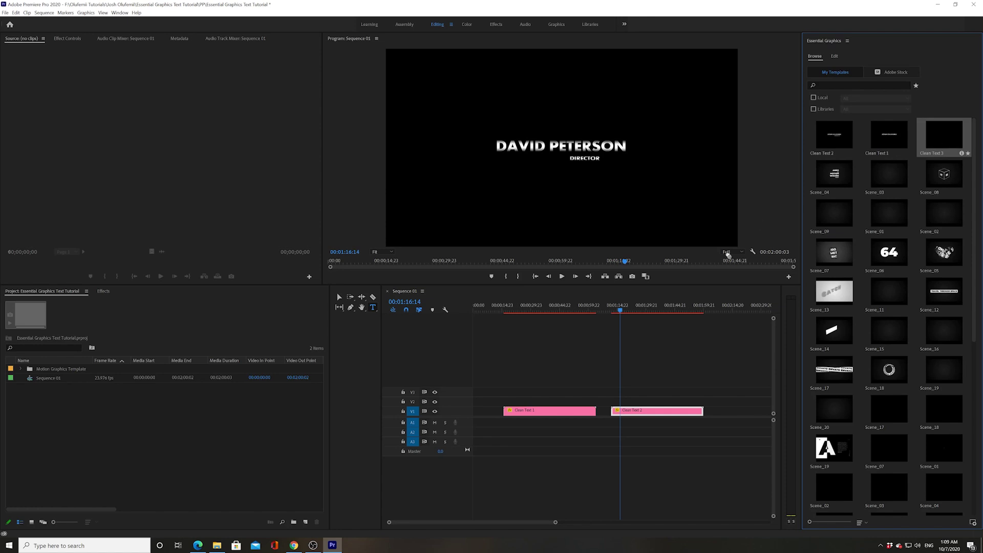
{"action": "left_click_drag", "start_coordinate": [727, 255], "coordinate": [729, 411]}
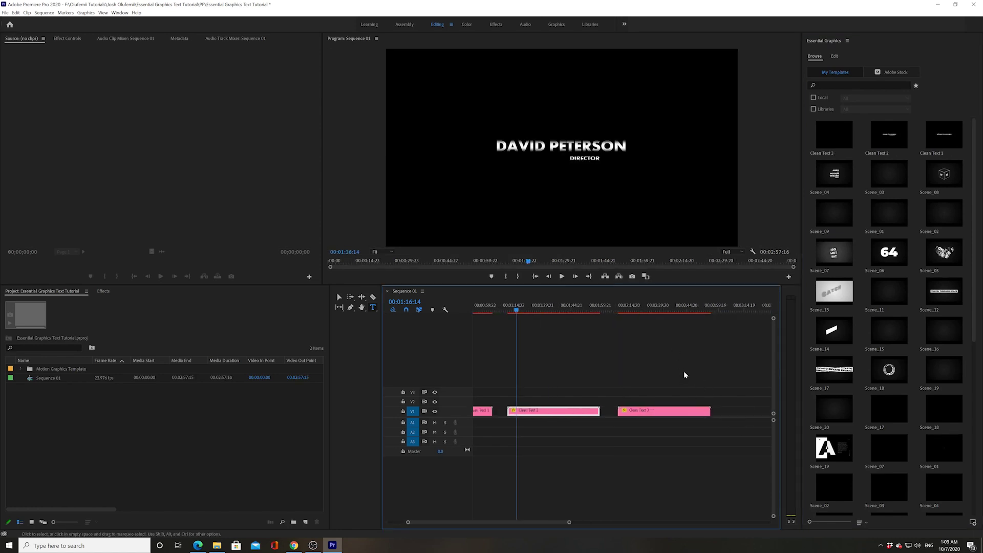
{"action": "left_click", "coordinate": [619, 310]}
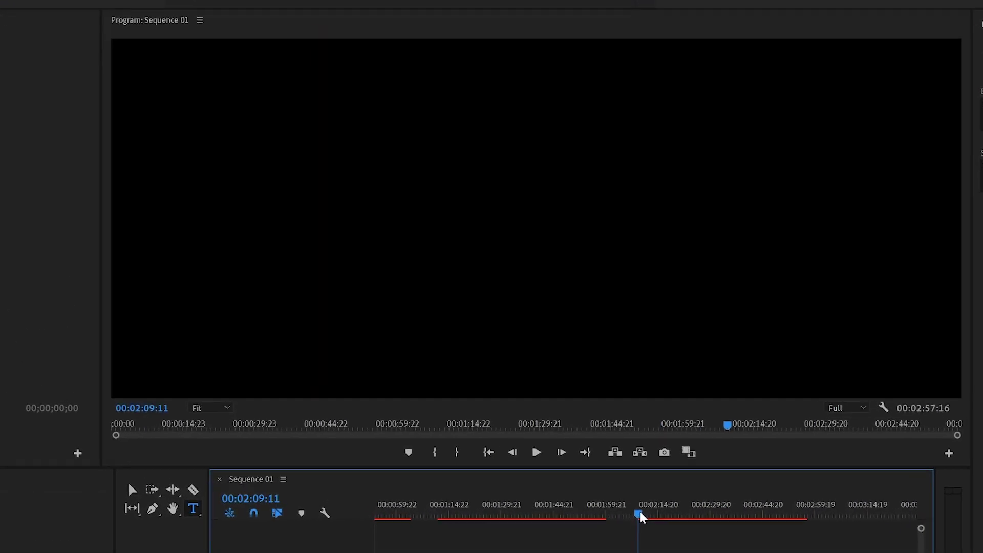
{"action": "key", "text": "space"}
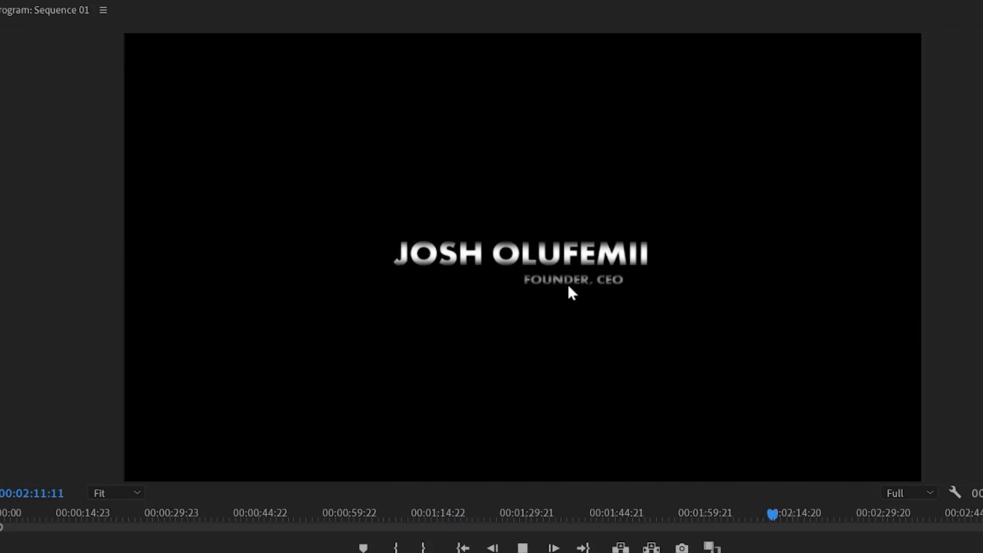
Check the Clean Text 3 subtitle, leave it unchanged, and return the playhead to the first title
{"action": "left_click", "coordinate": [573, 254]}
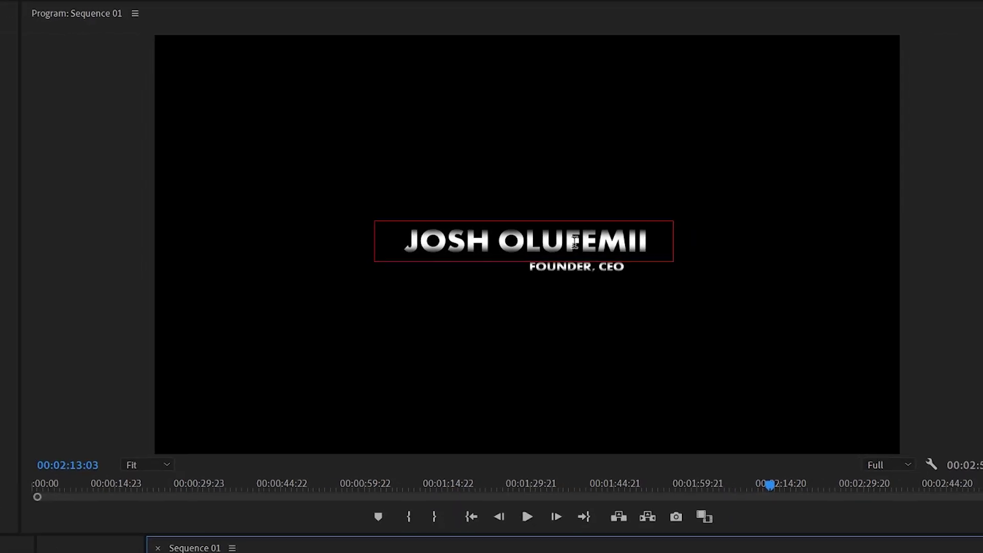
{"action": "double_click", "coordinate": [577, 267]}
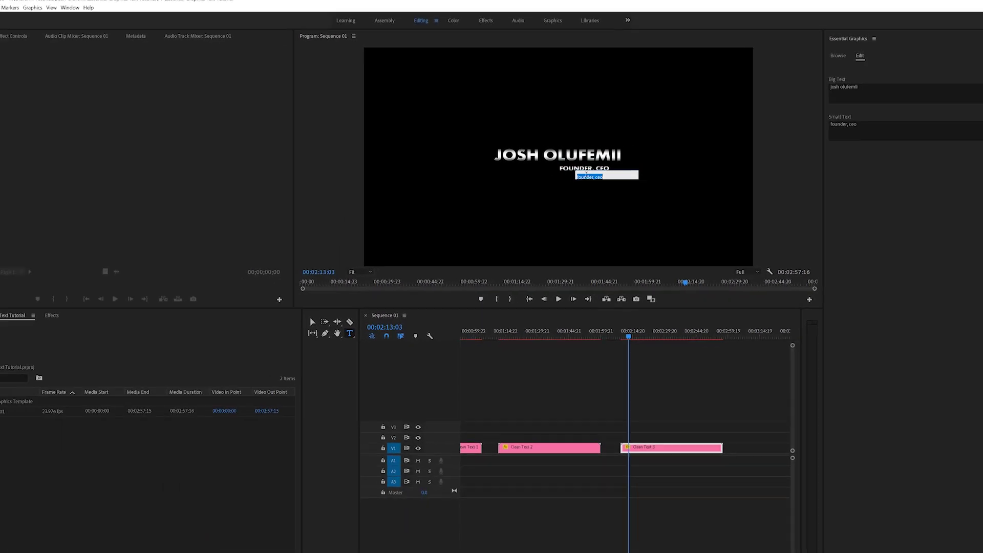
{"action": "left_click", "coordinate": [643, 343]}
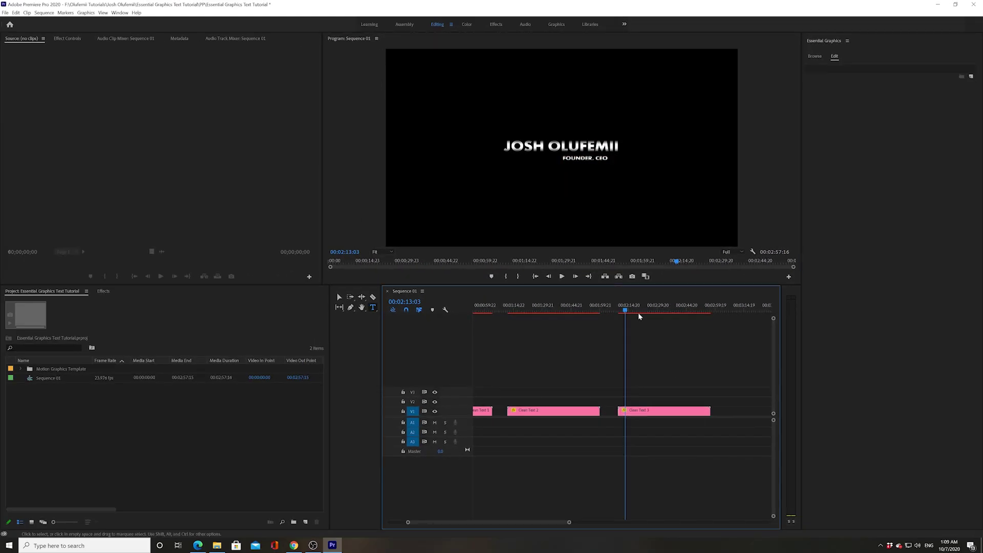
{"action": "key", "text": "Left"}
{"action": "key", "text": "Left"}
{"action": "key", "text": "Left"}
{"action": "key", "text": "Left"}
{"action": "key", "text": "Left"}
{"action": "key", "text": "Left"}
{"action": "key", "text": "Left"}
{"action": "key", "text": "Left"}
{"action": "key", "text": "Left"}
{"action": "key", "text": "Left"}
{"action": "scroll", "coordinate": [591, 365], "scroll_direction": "up", "scroll_amount": 3}
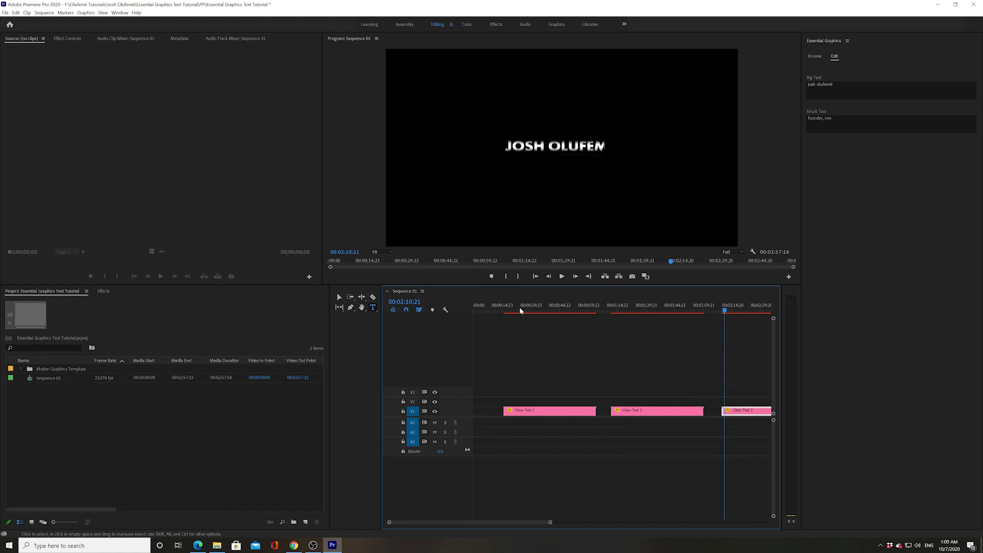
{"action": "left_click", "coordinate": [504, 309]}
{"action": "key", "text": "space"}
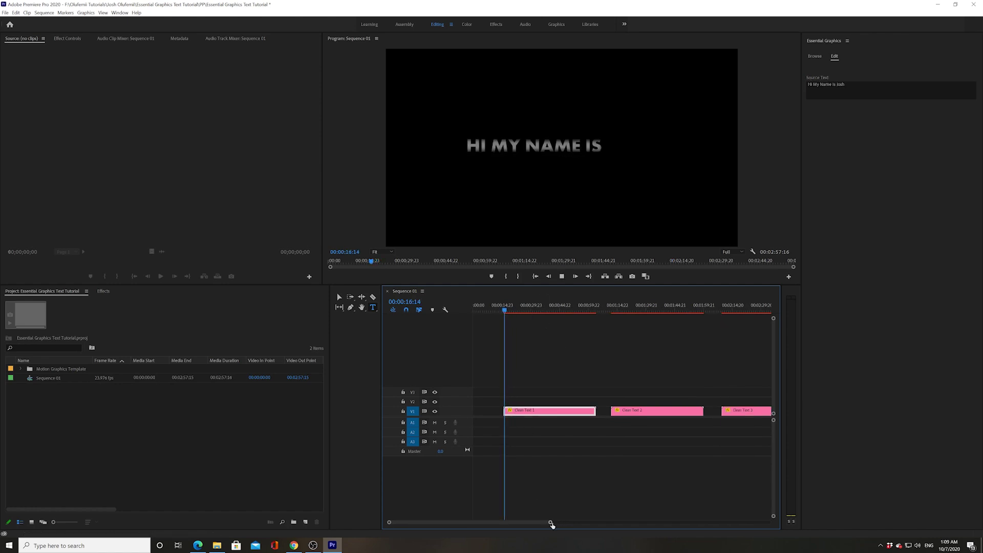
{"action": "left_click_drag", "start_coordinate": [552, 524], "coordinate": [626, 522]}
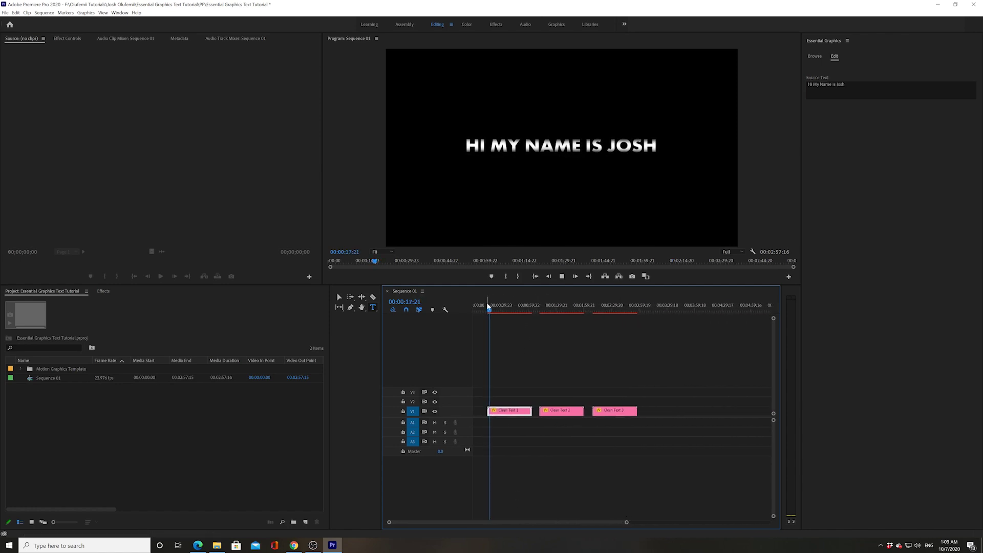
{"action": "left_click_drag", "start_coordinate": [489, 307], "coordinate": [569, 308]}
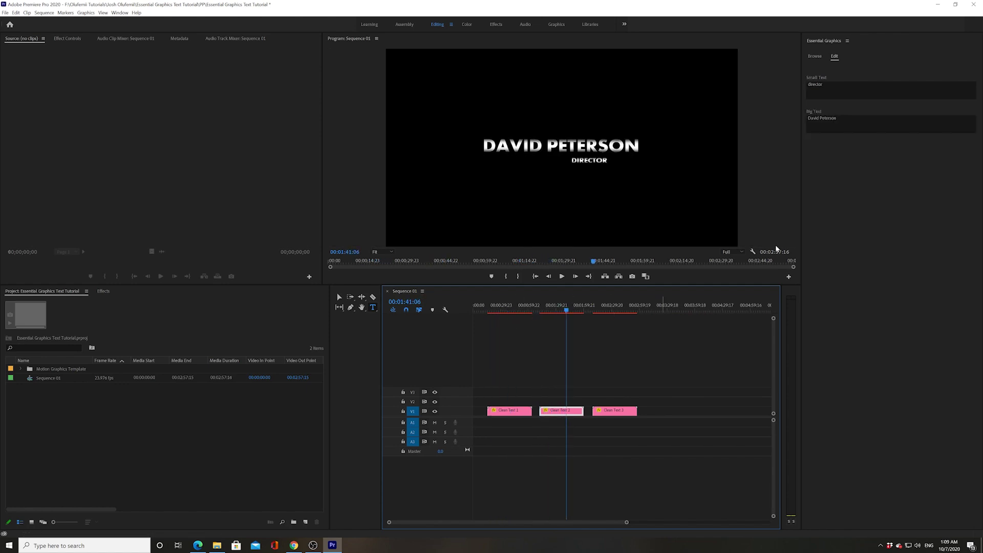